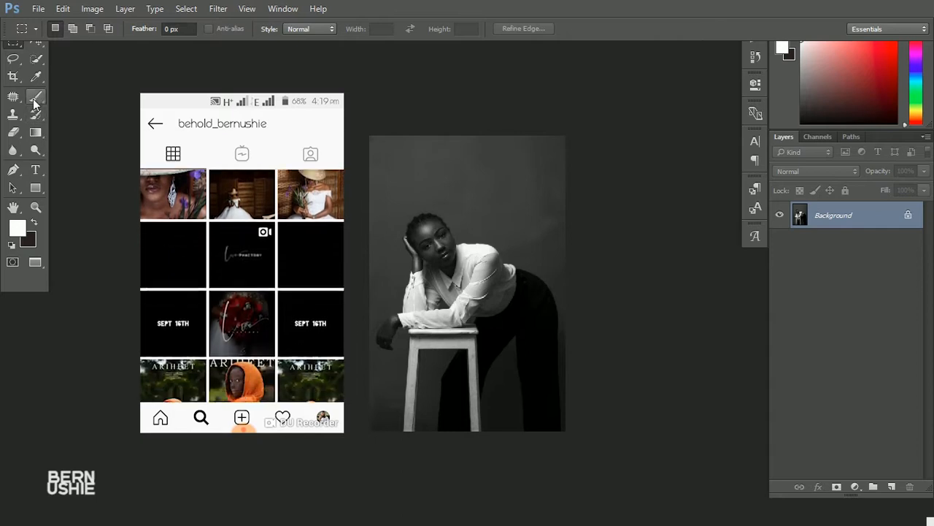
- Paint white Brush strokes over the woman's face and the front of her shirt
{"action": "left_click", "coordinate": [35, 96]}
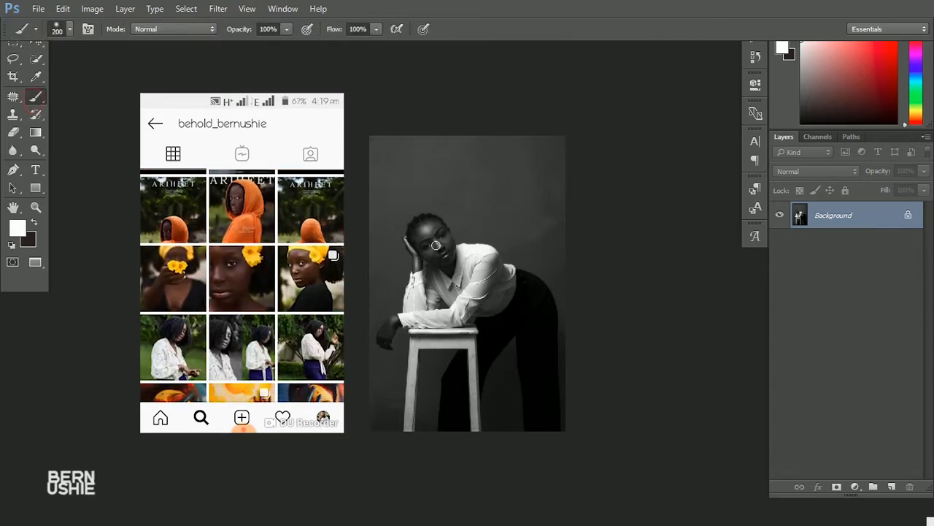
{"action": "mouse_move", "coordinate": [443, 245]}
{"action": "left_mouse_down"}
{"action": "mouse_move", "coordinate": [432, 233]}
{"action": "mouse_move", "coordinate": [450, 253]}
{"action": "left_mouse_up"}
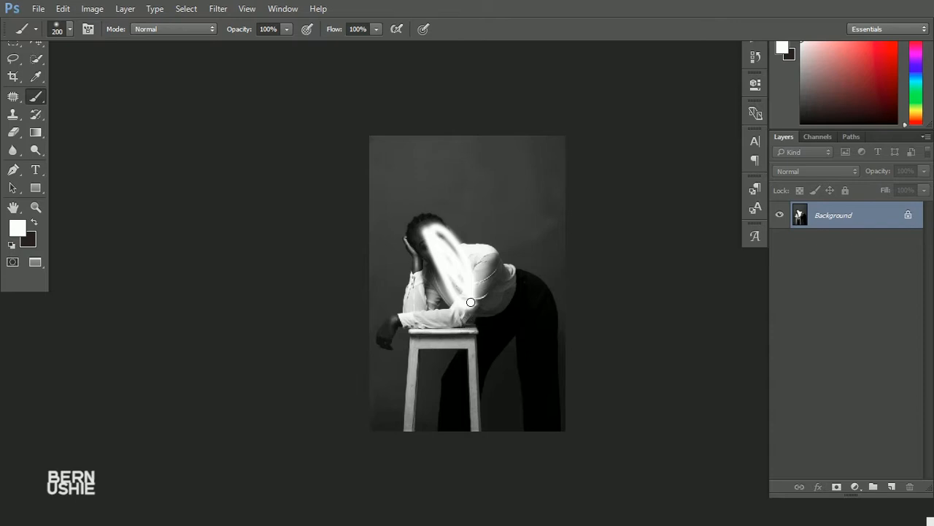
{"action": "mouse_move", "coordinate": [425, 251]}
{"action": "left_mouse_down"}
{"action": "mouse_move", "coordinate": [436, 298]}
{"action": "mouse_move", "coordinate": [427, 239]}
{"action": "mouse_move", "coordinate": [429, 272]}
{"action": "left_mouse_up"}
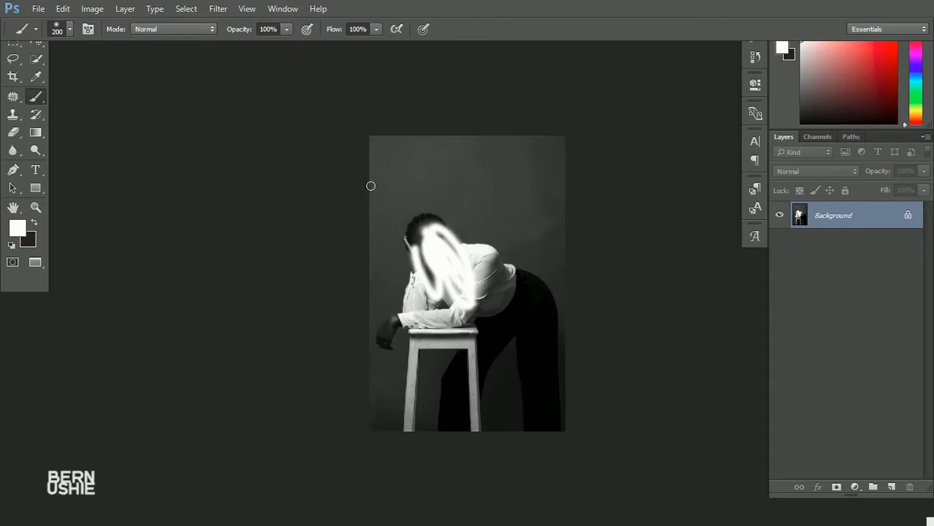
- Paint white strips down both side edges of the photo, with short diagonal strokes near their upper ends
{"action": "mouse_move", "coordinate": [372, 172]}
{"action": "left_mouse_down"}
{"action": "mouse_move", "coordinate": [364, 399]}
{"action": "mouse_move", "coordinate": [368, 341]}
{"action": "mouse_move", "coordinate": [370, 387]}
{"action": "left_mouse_up"}
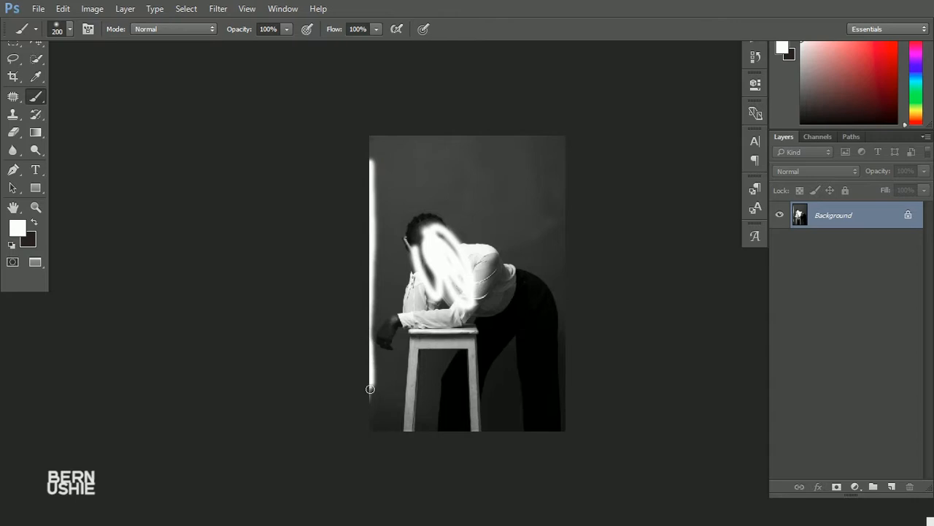
{"action": "left_click_drag", "start_coordinate": [563, 192], "coordinate": [572, 387]}
{"action": "mouse_move", "coordinate": [560, 219]}
{"action": "left_mouse_down"}
{"action": "mouse_move", "coordinate": [577, 370]}
{"action": "mouse_move", "coordinate": [564, 294]}
{"action": "mouse_move", "coordinate": [566, 423]}
{"action": "mouse_move", "coordinate": [560, 401]}
{"action": "left_mouse_up"}
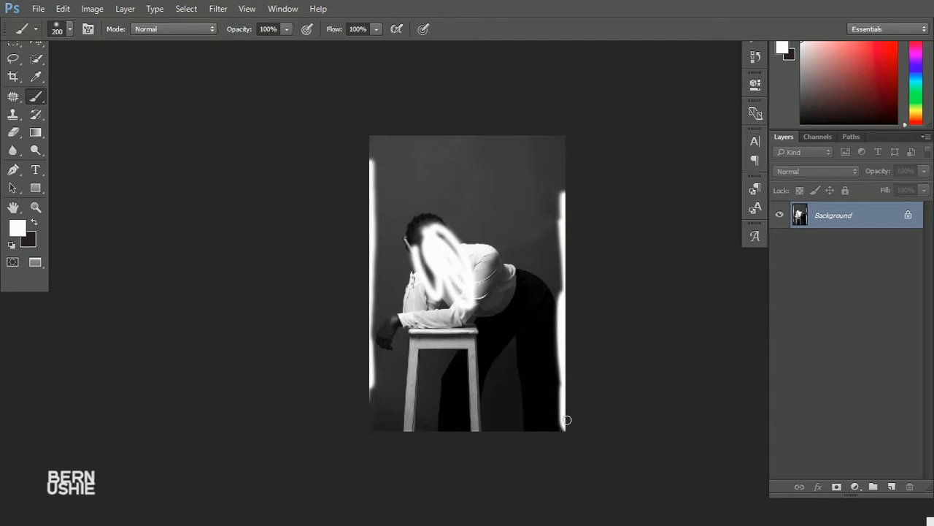
{"action": "left_click_drag", "start_coordinate": [559, 418], "coordinate": [552, 438]}
{"action": "mouse_move", "coordinate": [562, 213]}
{"action": "left_mouse_down"}
{"action": "mouse_move", "coordinate": [560, 172]}
{"action": "mouse_move", "coordinate": [563, 194]}
{"action": "left_mouse_up"}
{"action": "mouse_move", "coordinate": [562, 161]}
{"action": "left_mouse_down"}
{"action": "mouse_move", "coordinate": [561, 140]}
{"action": "mouse_move", "coordinate": [568, 202]}
{"action": "left_mouse_up"}
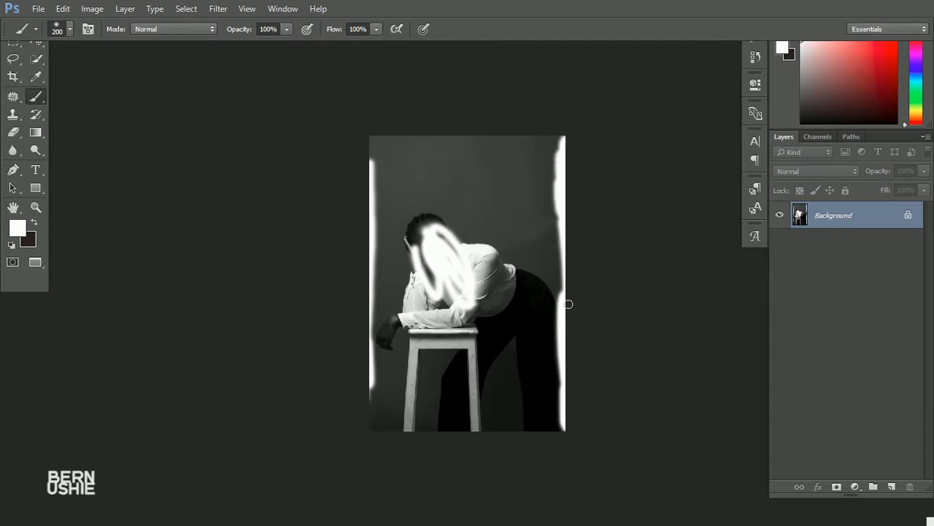
{"action": "mouse_move", "coordinate": [375, 158]}
{"action": "left_mouse_down"}
{"action": "mouse_move", "coordinate": [371, 142]}
{"action": "mouse_move", "coordinate": [367, 170]}
{"action": "left_mouse_up"}
{"action": "mouse_move", "coordinate": [368, 301]}
{"action": "left_mouse_down"}
{"action": "mouse_move", "coordinate": [372, 409]}
{"action": "mouse_move", "coordinate": [370, 396]}
{"action": "left_mouse_up"}
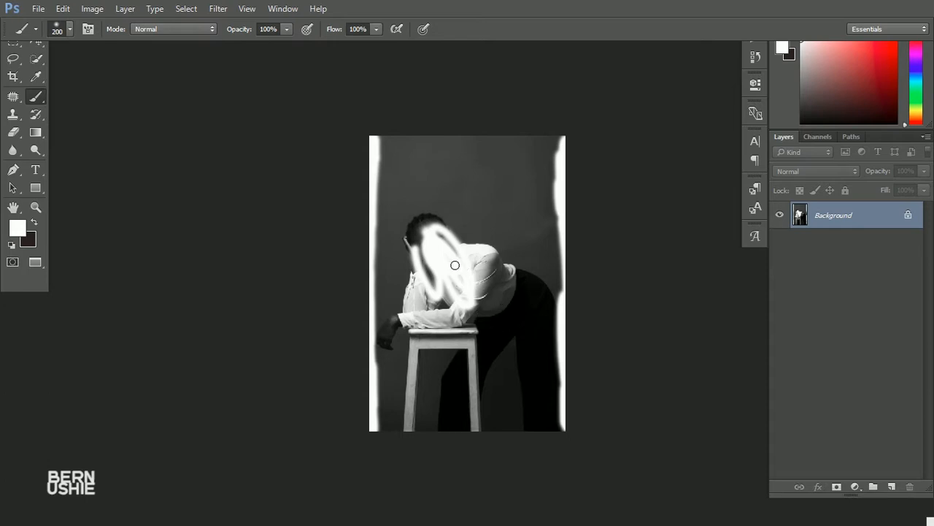
{"action": "left_click_drag", "start_coordinate": [378, 196], "coordinate": [404, 176]}
{"action": "left_click_drag", "start_coordinate": [543, 156], "coordinate": [560, 198]}
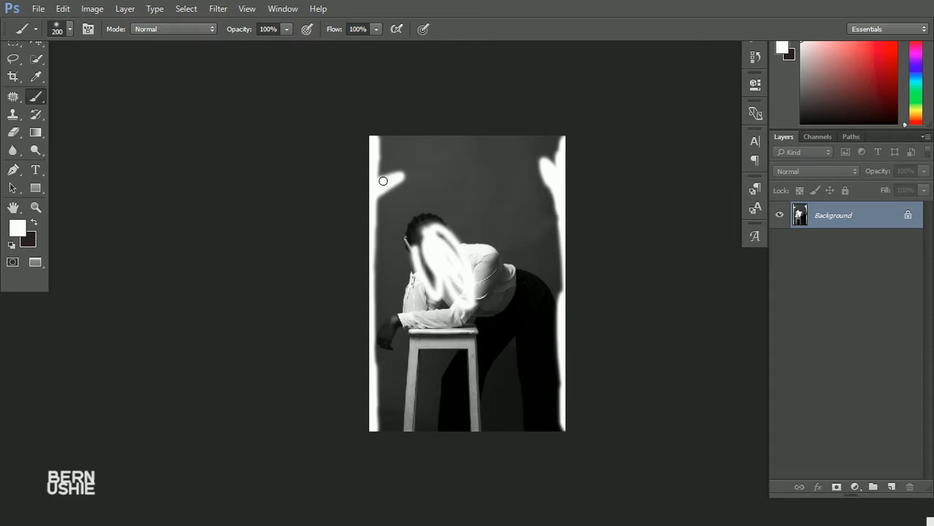
- Undo all the white brush strokes on the photo
{"action": "key", "text": "ctrl+alt+z"}
{"action": "key", "text": "ctrl+alt+z"}
{"action": "key", "text": "ctrl+alt+z"}
{"action": "key", "text": "ctrl+alt+z"}
{"action": "key", "text": "ctrl+alt+z"}
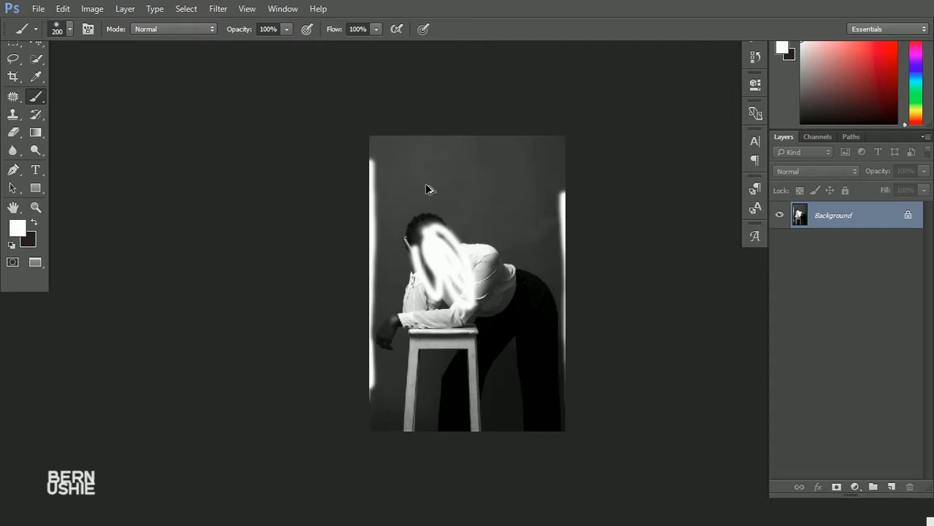
{"action": "key", "text": "ctrl+alt+z"}
{"action": "key", "text": "ctrl+alt+z"}
{"action": "key", "text": "ctrl+alt+z"}
{"action": "key", "text": "ctrl+alt+z"}
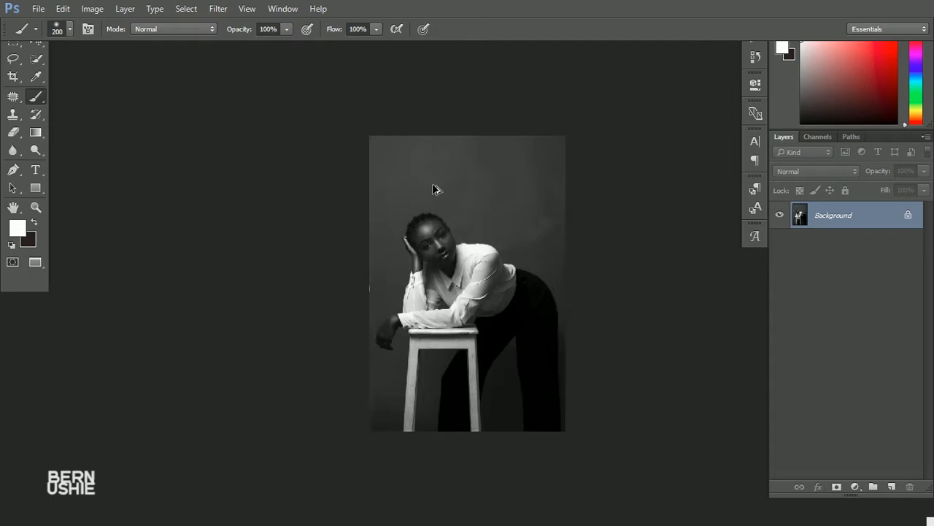
{"action": "key", "text": "ctrl+z"}
{"action": "key", "text": "ctrl+alt+z"}
{"action": "key", "text": "ctrl+alt+z"}
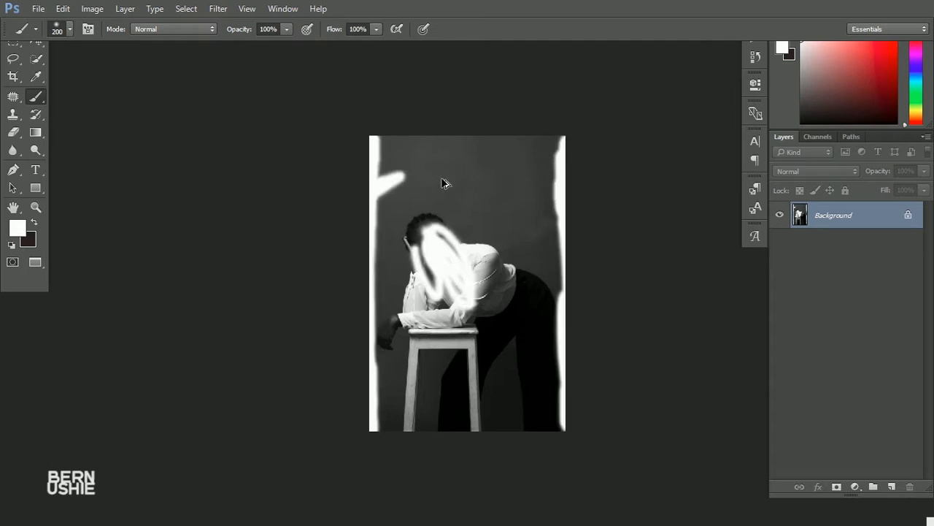
{"action": "key", "text": "ctrl+alt+z"}
{"action": "key", "text": "ctrl+alt+z"}
{"action": "key", "text": "ctrl+alt+z"}
{"action": "key", "text": "ctrl+alt+z"}
{"action": "key", "text": "ctrl+alt+z"}
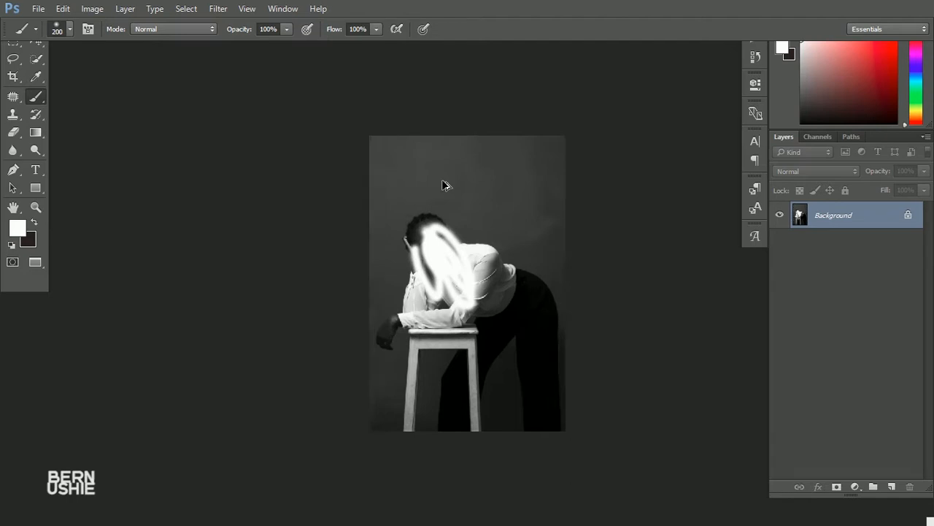
{"action": "key", "text": "ctrl+alt+z"}
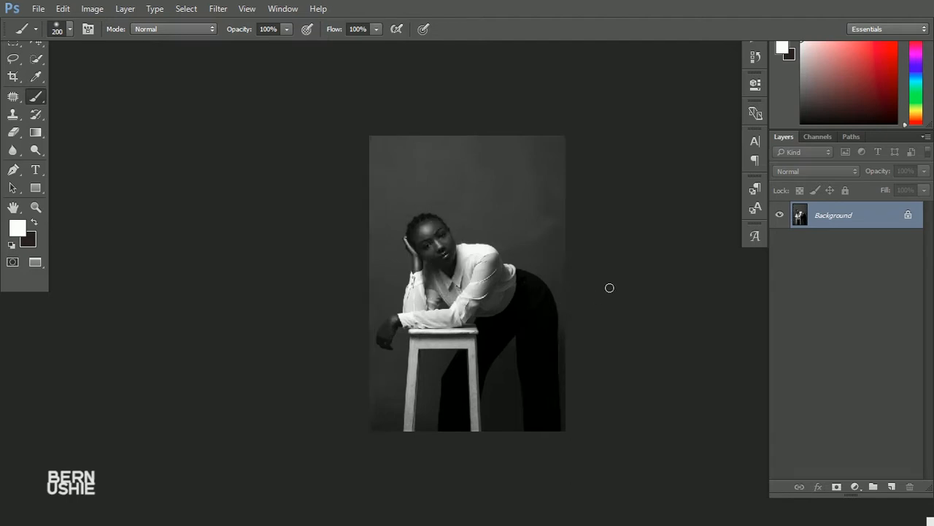
- Duplicate the Background layer as "Background copy" in the same document
{"action": "right_click", "coordinate": [867, 216]}
{"action": "left_click", "coordinate": [865, 243]}
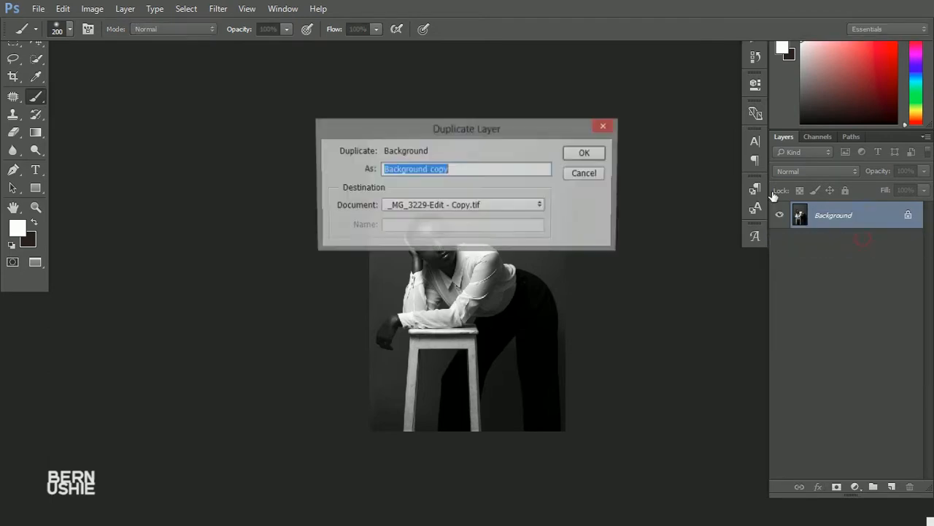
{"action": "left_click", "coordinate": [591, 157]}
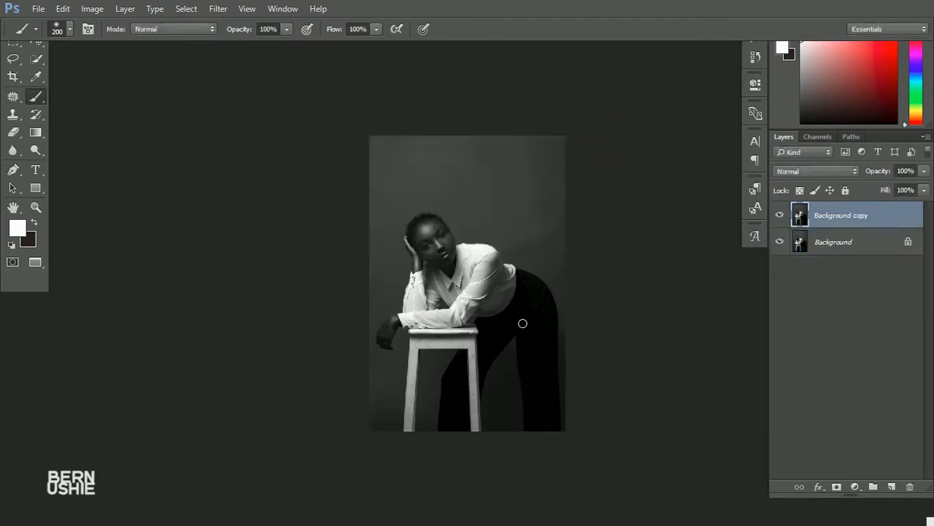
- Extend the canvas beyond the photo's left edge with the Crop tool, to a total width of about 16.1 in
{"action": "left_click", "coordinate": [13, 78]}
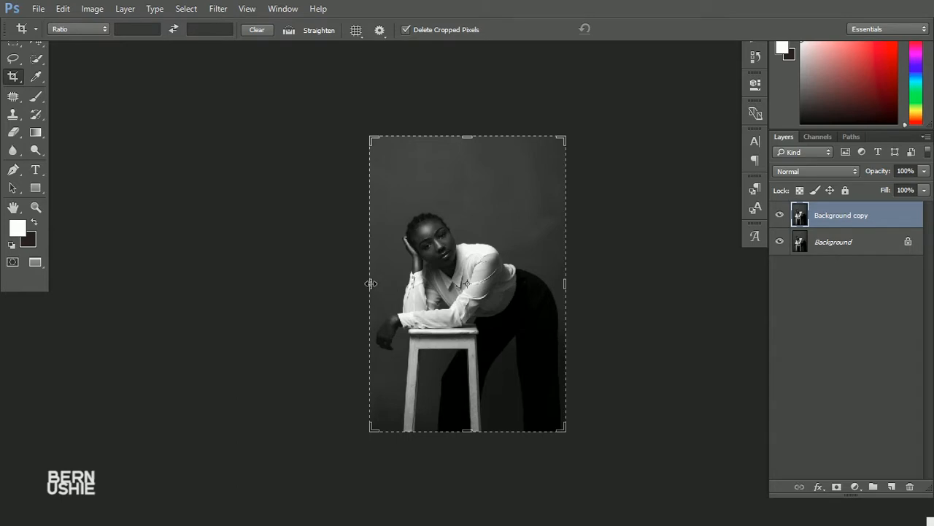
{"action": "left_click_drag", "start_coordinate": [370, 284], "coordinate": [356, 283]}
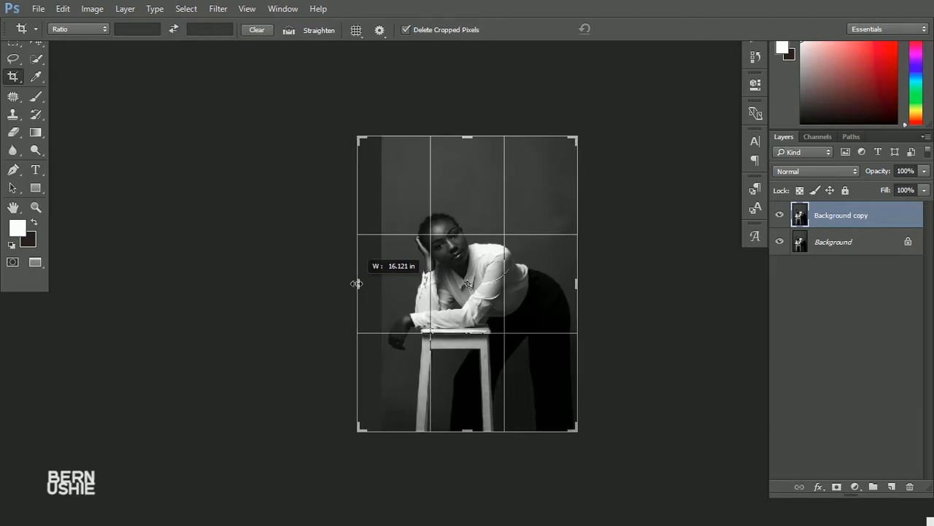
{"action": "left_click_drag", "start_coordinate": [356, 283], "coordinate": [357, 283]}
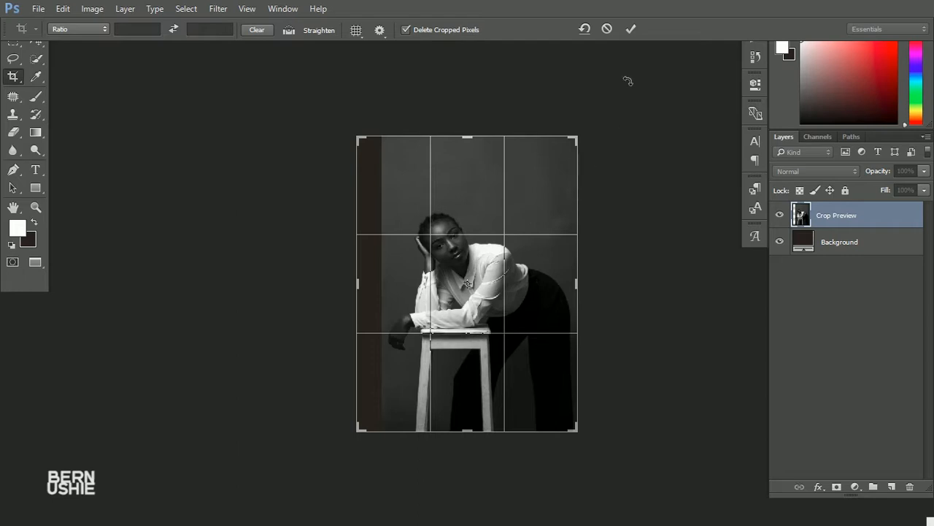
{"action": "left_click", "coordinate": [632, 30]}
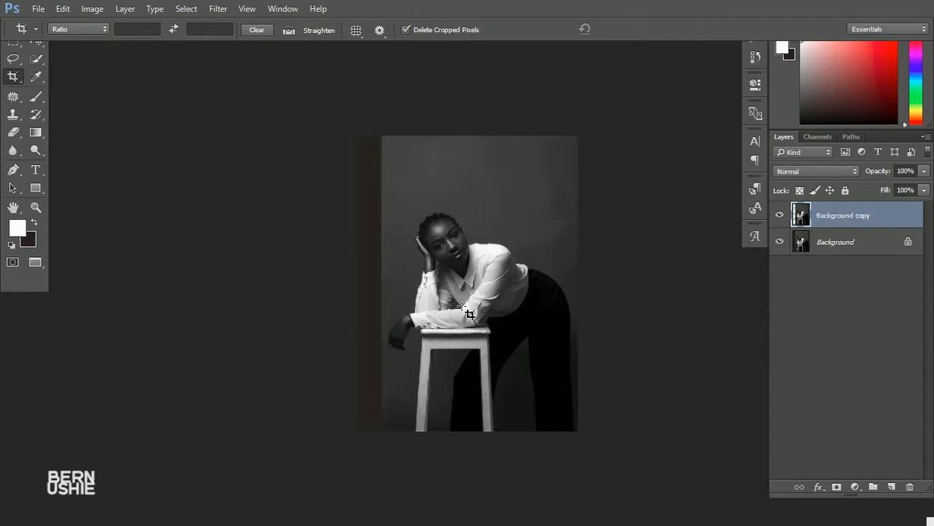
- Select a narrow full-height strip of backdrop along the photo's original left edge with the Rectangular Marquee tool
{"action": "left_click", "coordinate": [17, 46]}
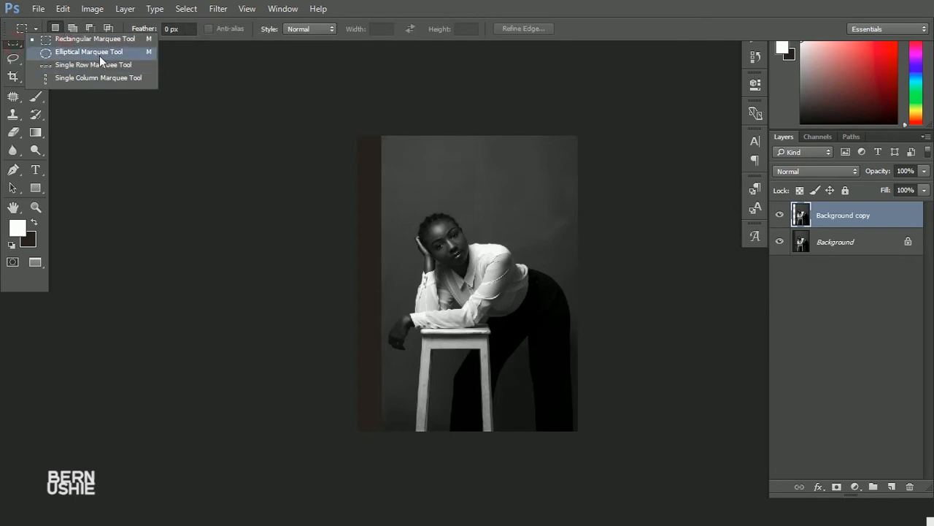
{"action": "left_click", "coordinate": [107, 38]}
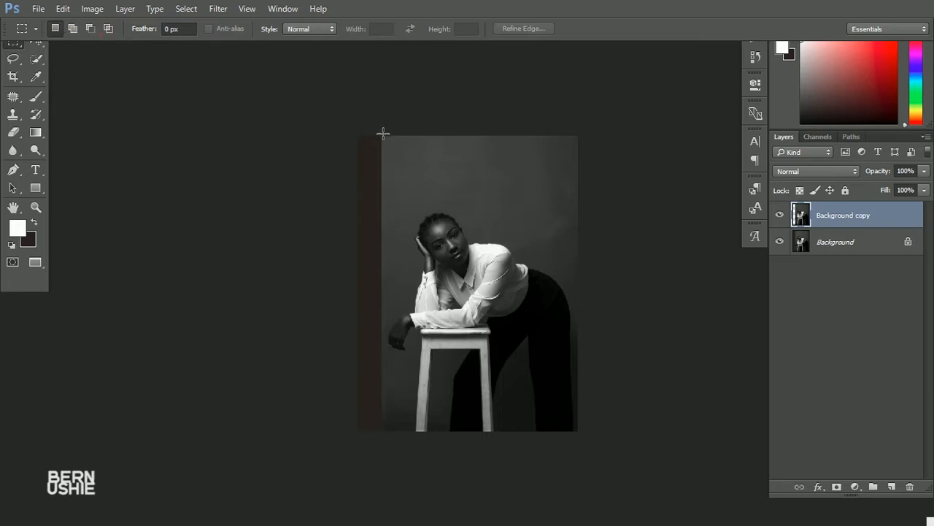
{"action": "left_click_drag", "start_coordinate": [385, 137], "coordinate": [381, 437]}
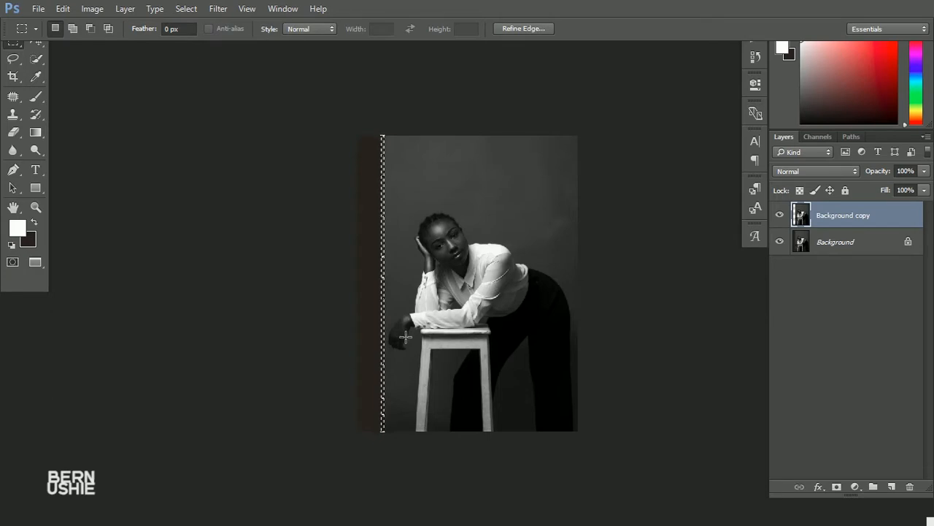
{"action": "key", "text": "ctrl+d"}
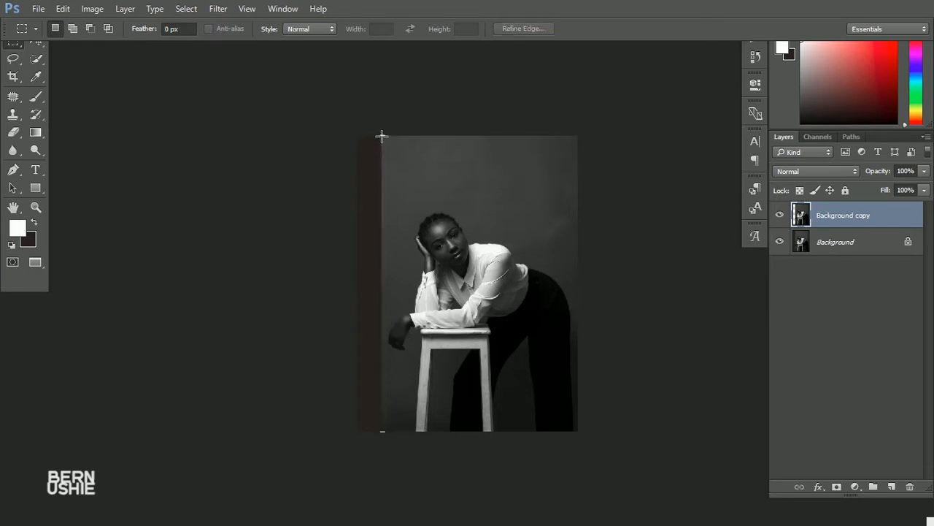
{"action": "left_click_drag", "start_coordinate": [382, 135], "coordinate": [385, 438]}
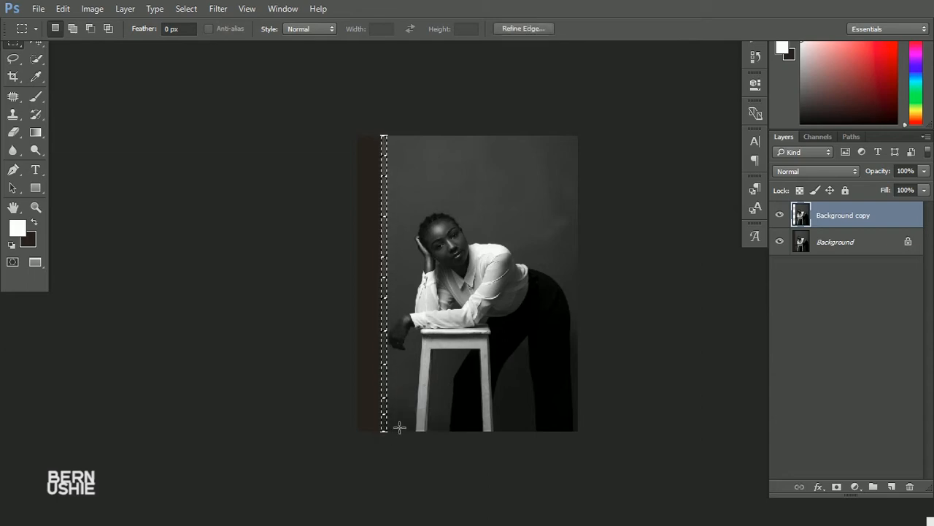
- Stretch the selected backdrop strip with Distort to about 720% width, covering the blank area on the left, and deselect it
{"action": "right_click", "coordinate": [383, 249]}
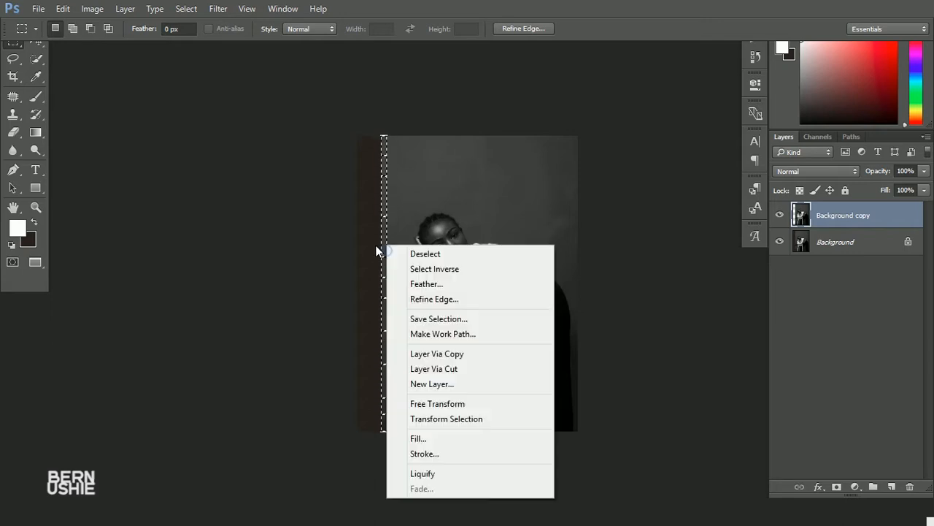
{"action": "left_click", "coordinate": [471, 406]}
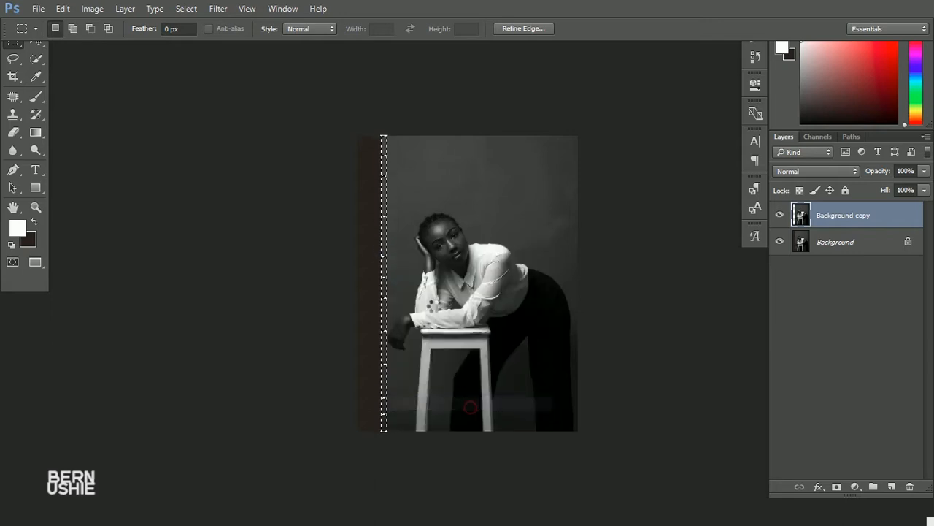
{"action": "right_click", "coordinate": [387, 252]}
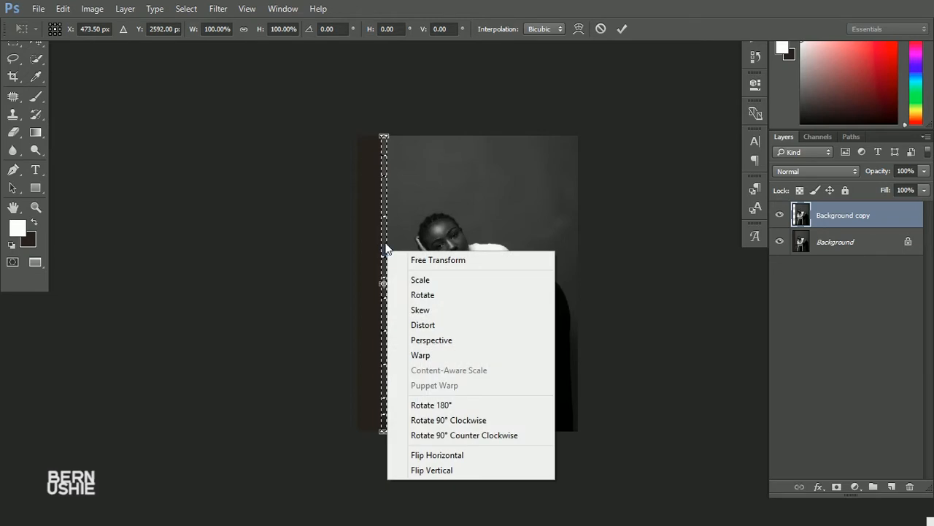
{"action": "left_click", "coordinate": [440, 331]}
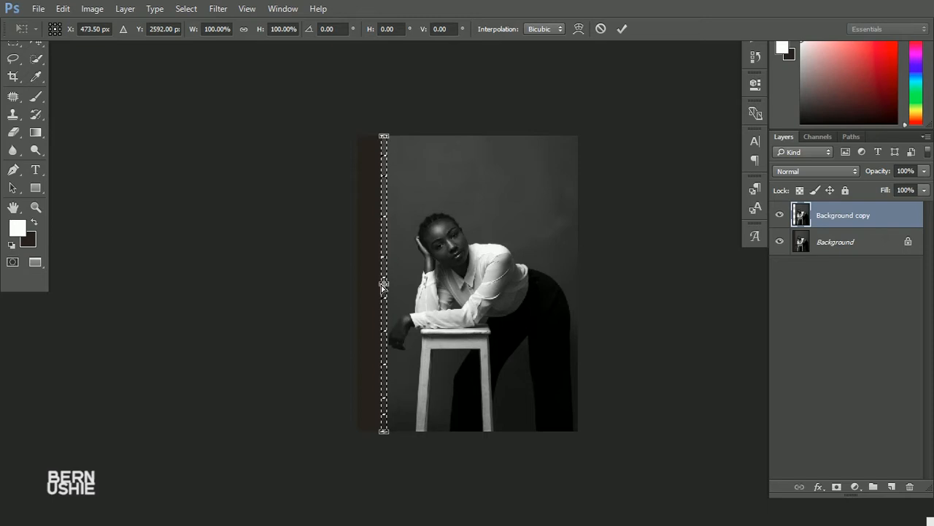
{"action": "left_click_drag", "start_coordinate": [382, 288], "coordinate": [379, 288]}
{"action": "left_click_drag", "start_coordinate": [374, 291], "coordinate": [358, 287]}
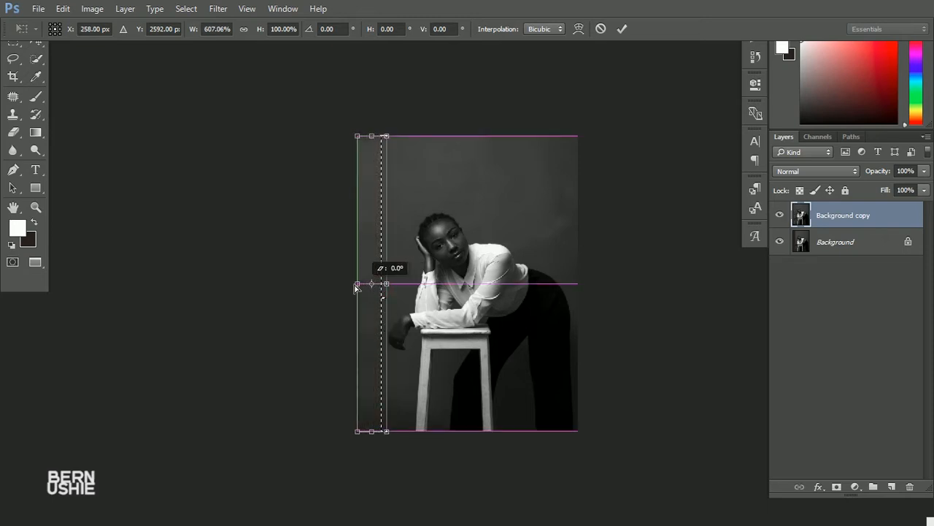
{"action": "left_click_drag", "start_coordinate": [353, 288], "coordinate": [347, 287]}
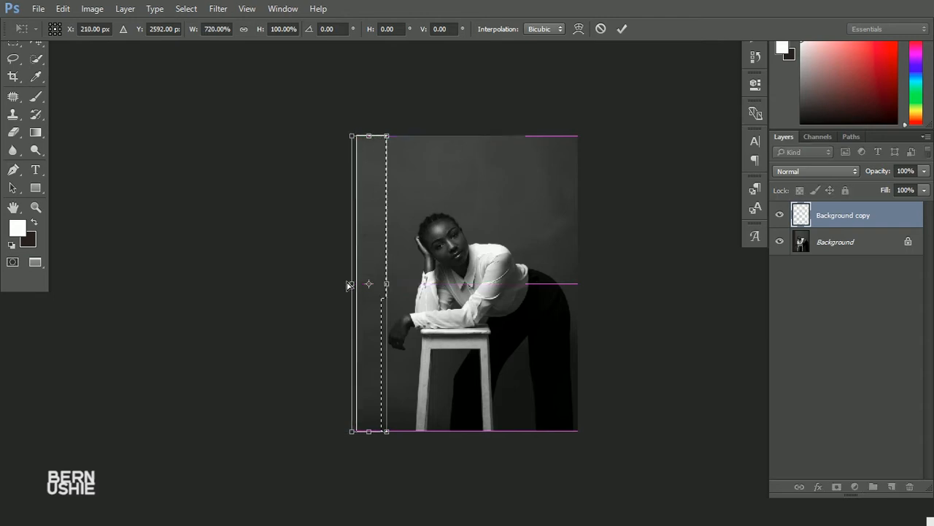
{"action": "left_click", "coordinate": [621, 29]}
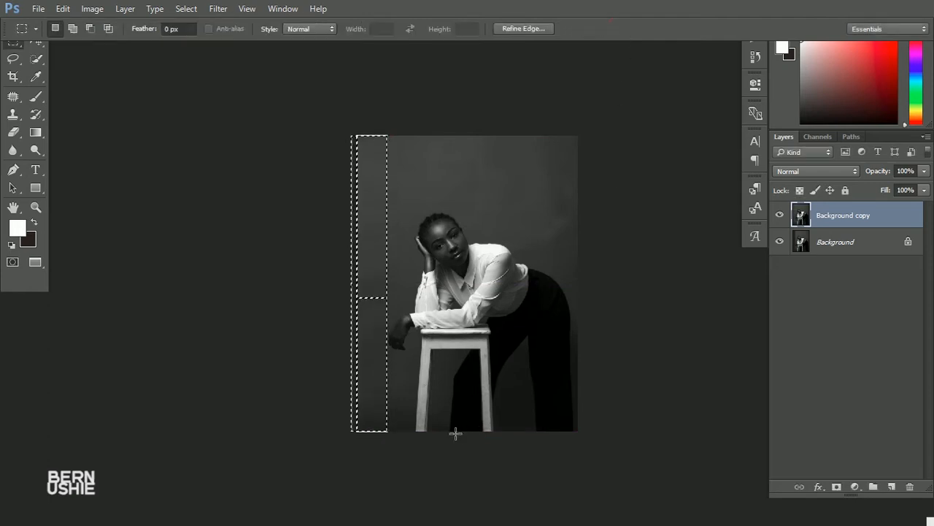
{"action": "key", "text": "ctrl+d"}
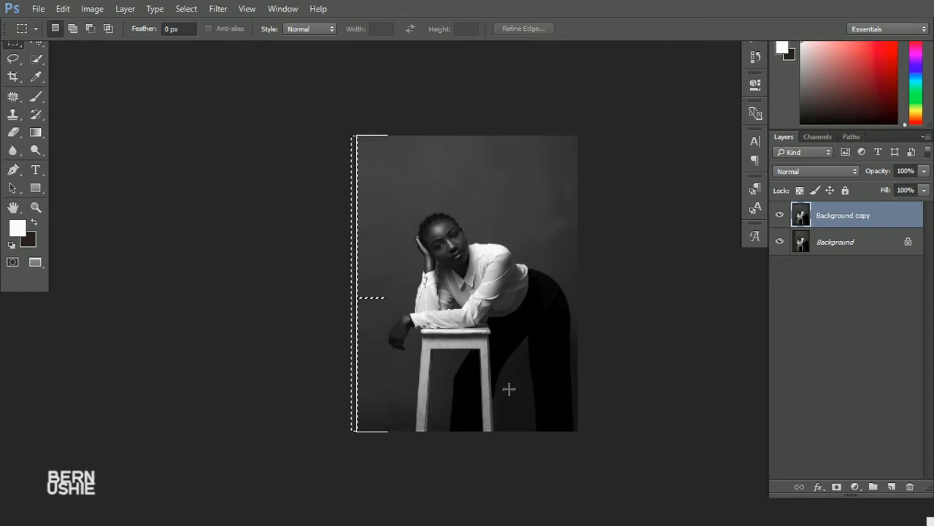
- Compare the extended backdrop with the original by toggling the visibility of the Background copy and Background layers
{"action": "key", "text": "ctrl+plus"}
{"action": "key", "text": "ctrl+minus"}
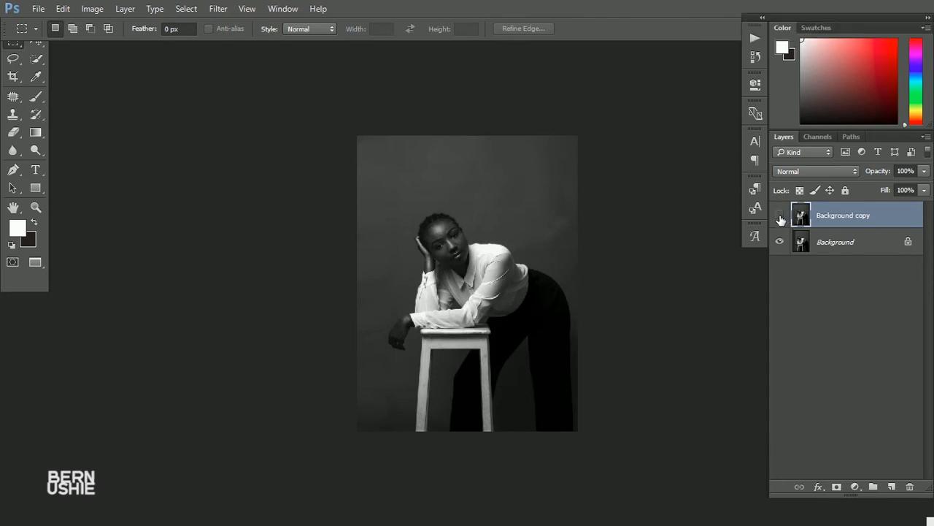
{"action": "left_click", "coordinate": [781, 216]}
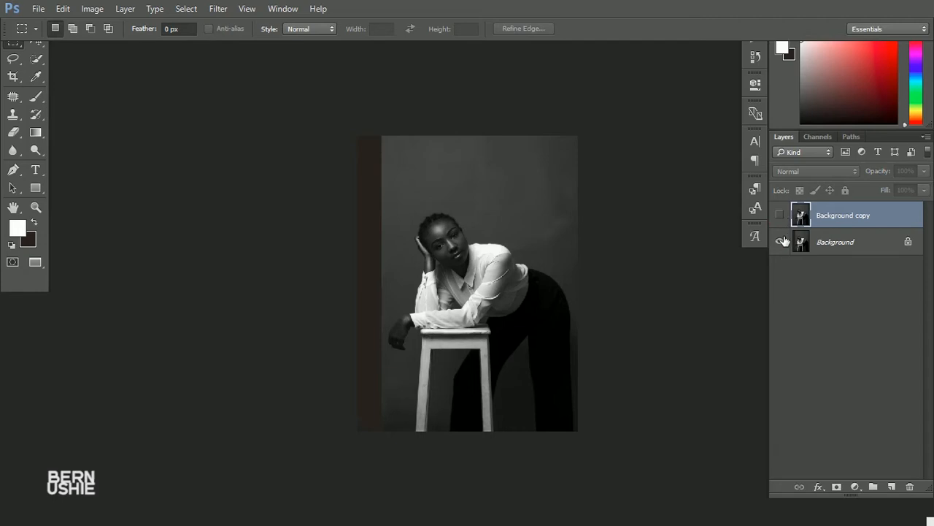
{"action": "left_click", "coordinate": [780, 215]}
{"action": "left_click", "coordinate": [781, 217]}
{"action": "left_click", "coordinate": [780, 216]}
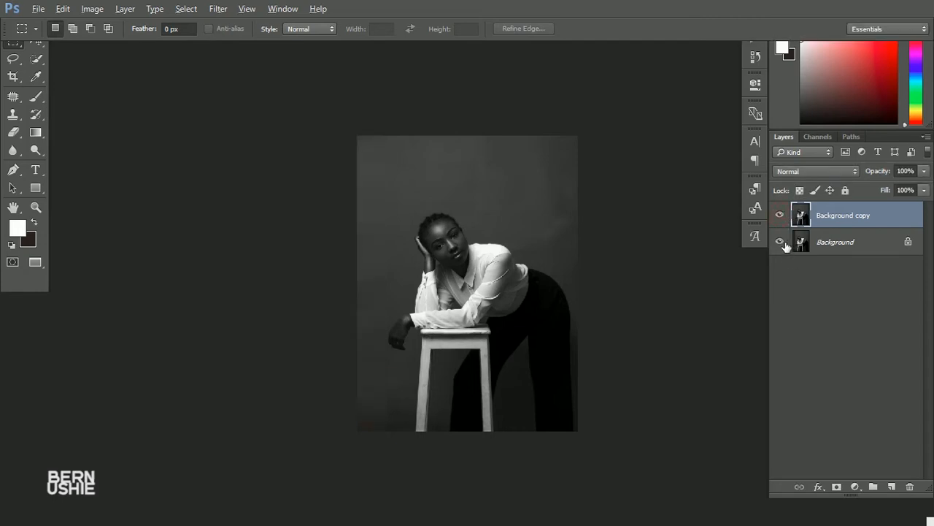
{"action": "left_click", "coordinate": [782, 243], "text": "alt"}
{"action": "left_click", "coordinate": [782, 242], "text": "alt"}
{"action": "left_click", "coordinate": [222, 9]}
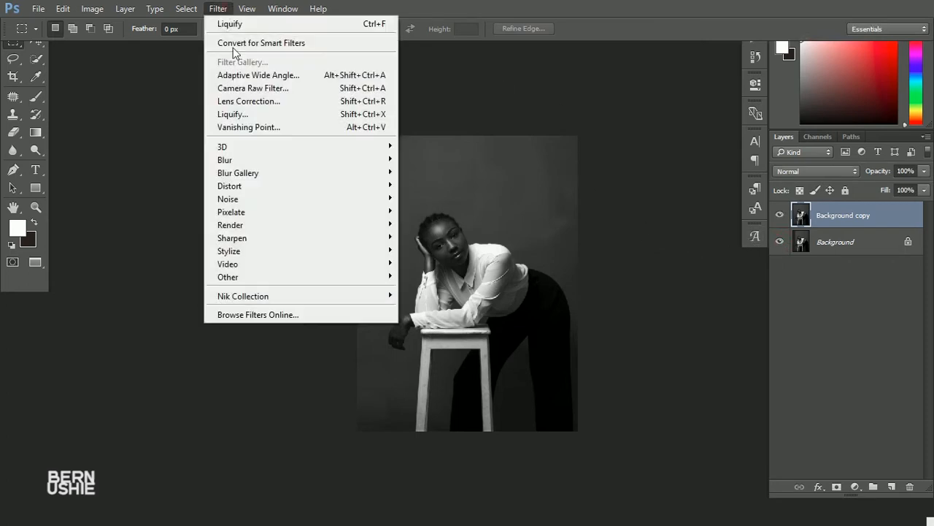
{"action": "left_click", "coordinate": [258, 114]}
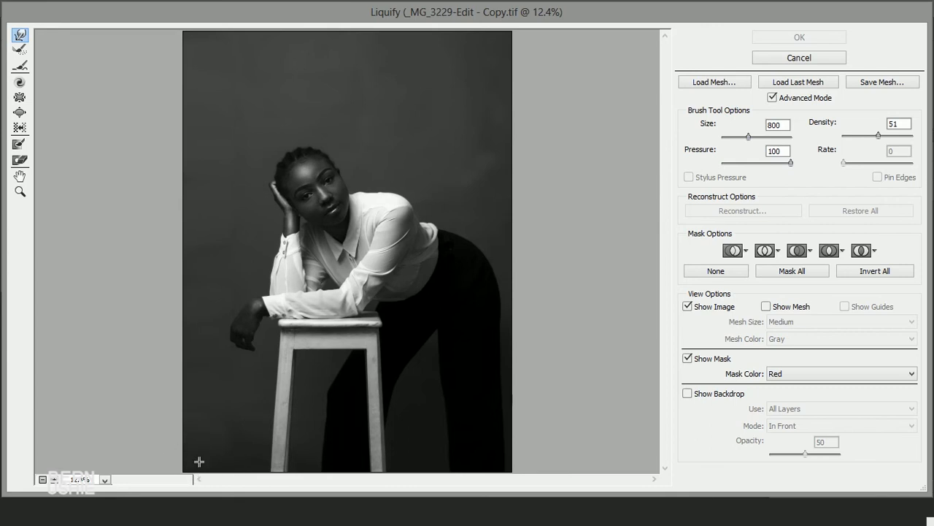
{"action": "left_click", "coordinate": [801, 57]}
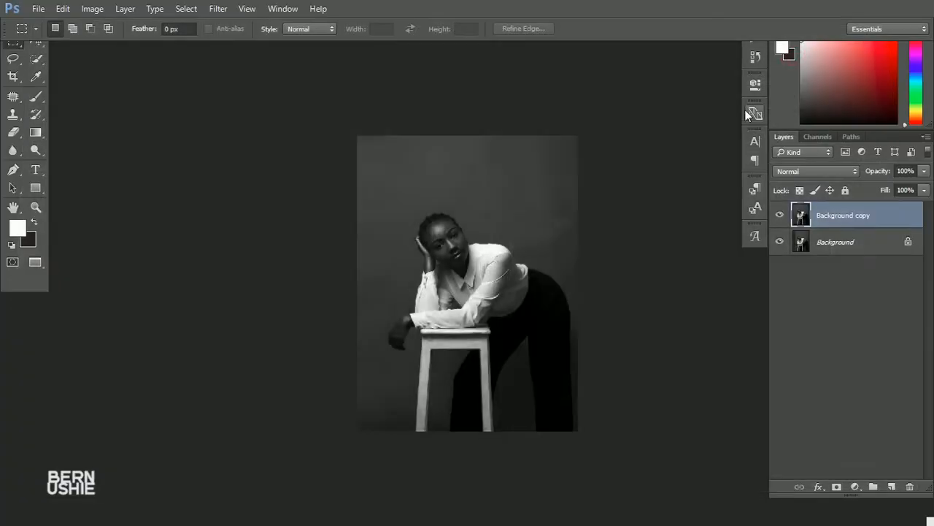